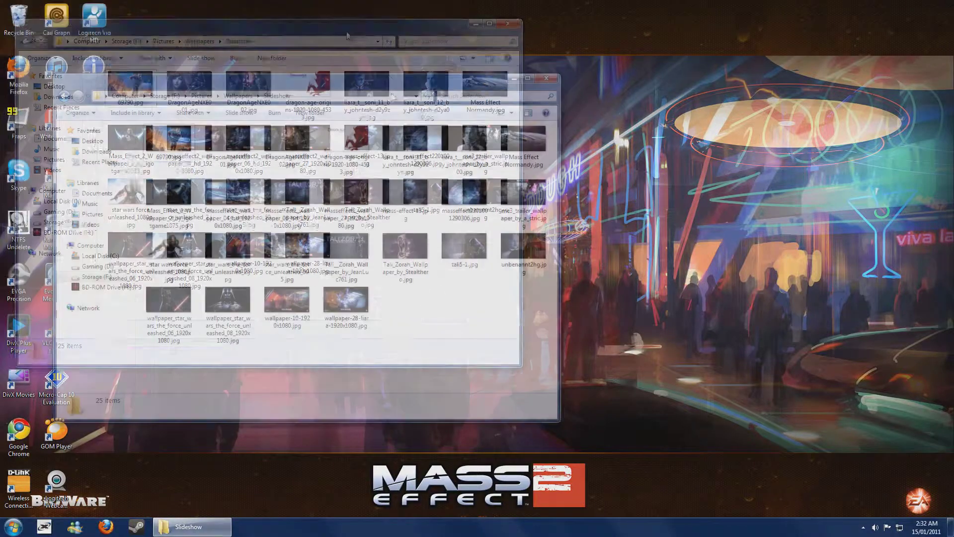
Reposition the Slideshow wallpapers folder window slightly on the desktop
mouse_move(331, 15)
left_mouse_down()
mouse_move(317, 14)
mouse_move(333, 14)
mouse_move(337, 27)
left_mouse_up()
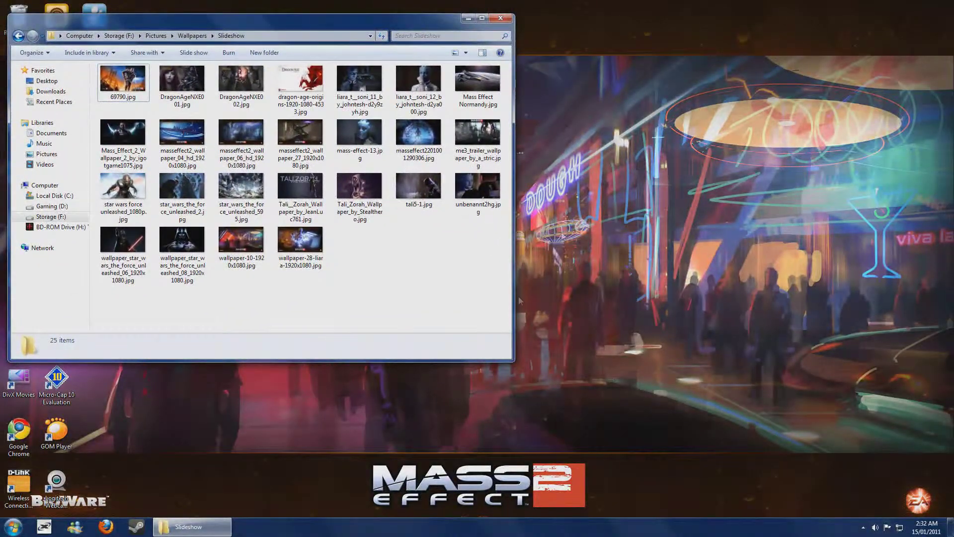
Reach Personalization from Start > Control Panel and go to Desktop Background
left_click(14, 526)
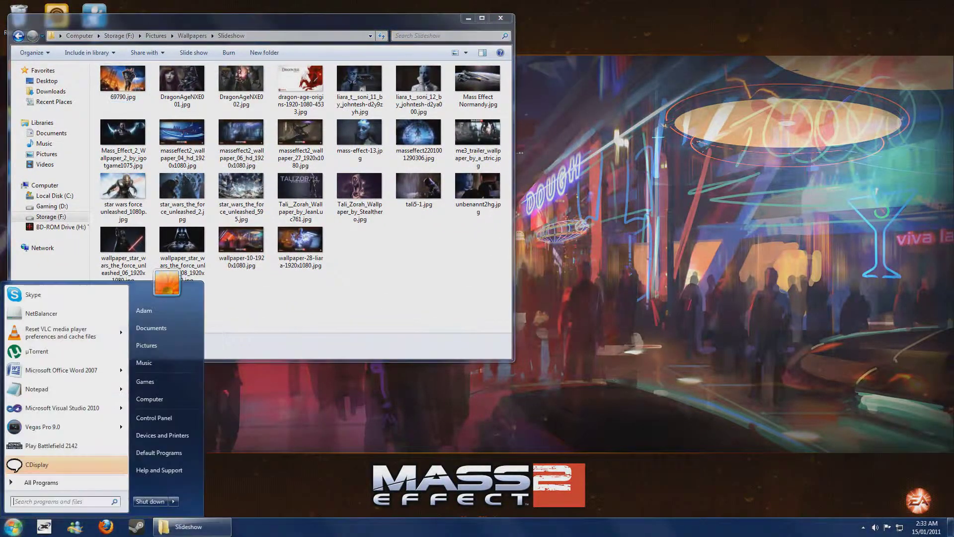
left_click(174, 419)
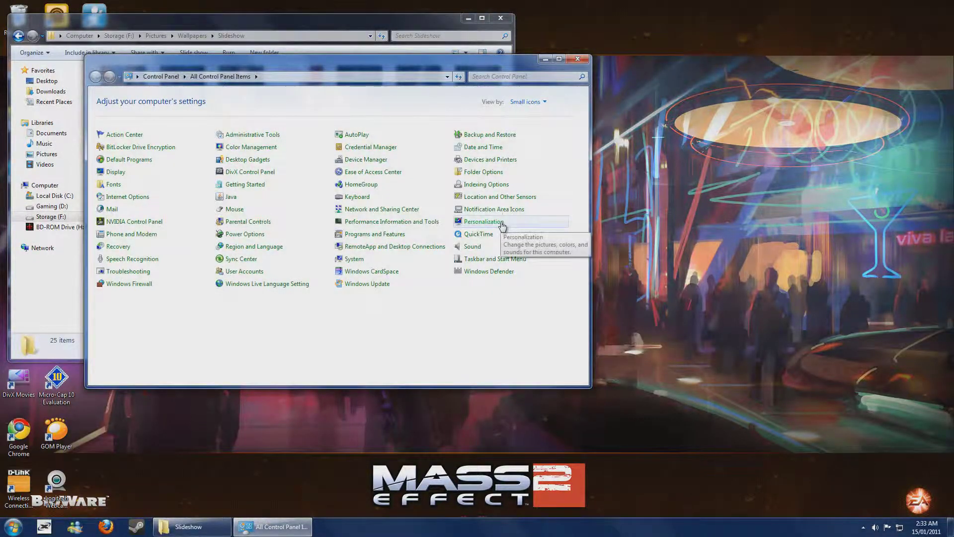
left_click(503, 227)
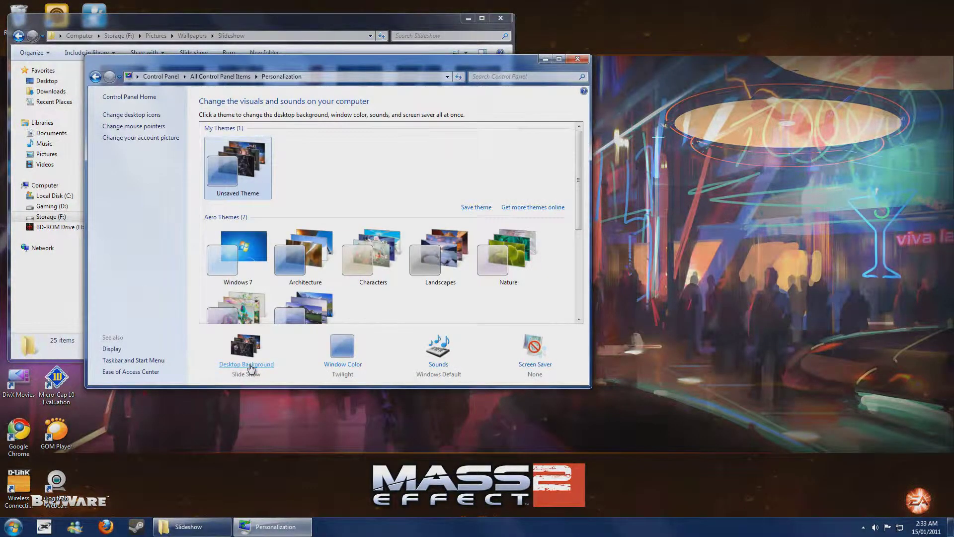
left_click(251, 366)
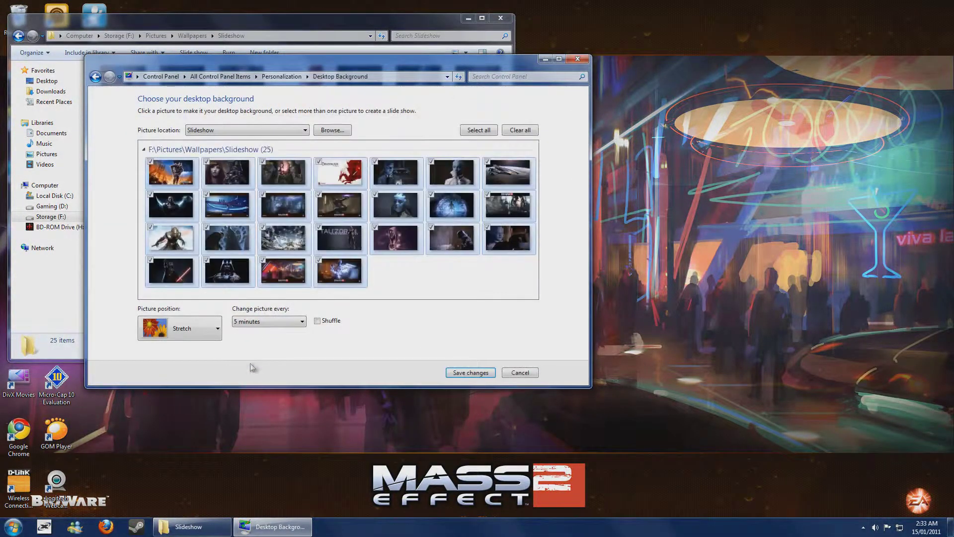
Keep Slideshow as picture location, then start browsing for another folder
left_click(237, 133)
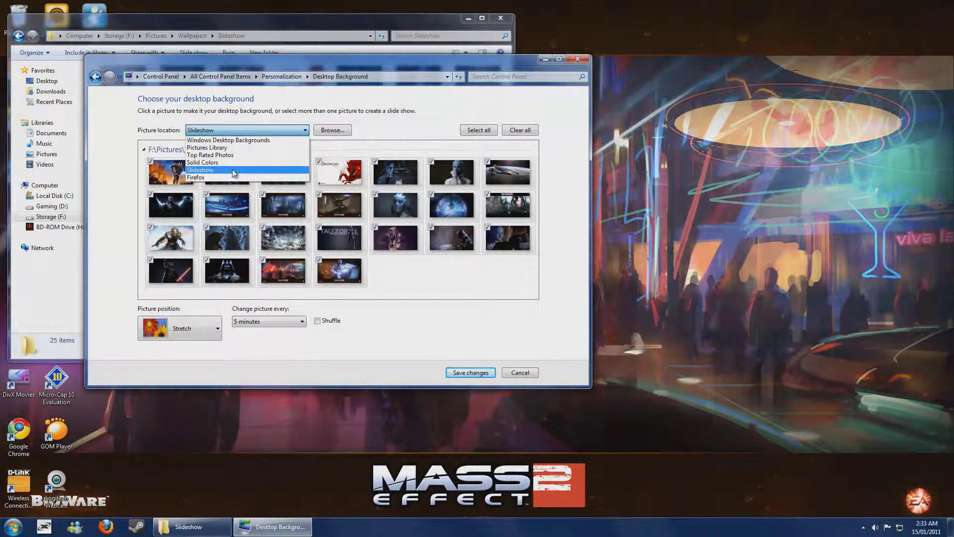
left_click(217, 170)
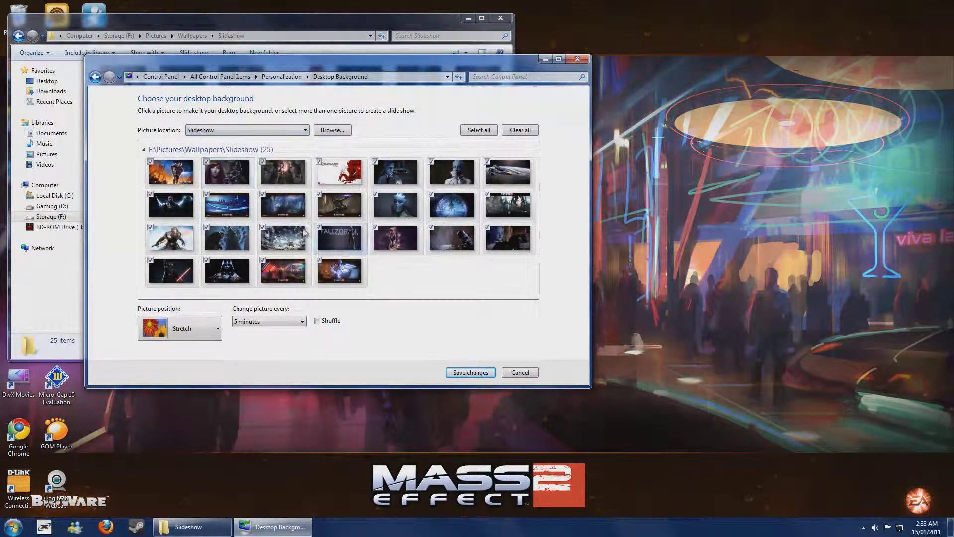
left_click(342, 132)
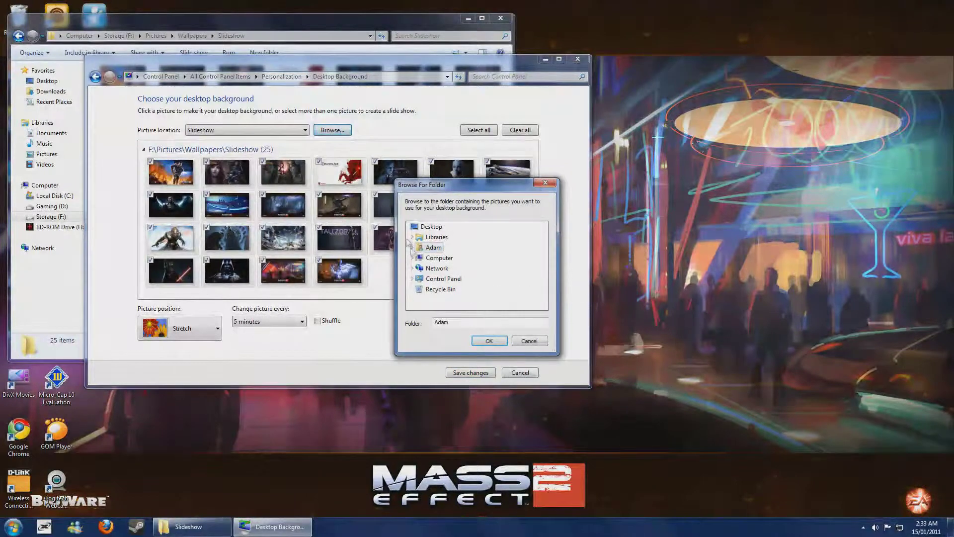
Choose the user's home folder in Browse For Folder as the picture location
left_click(412, 247)
scroll(416, 254, "down", 2)
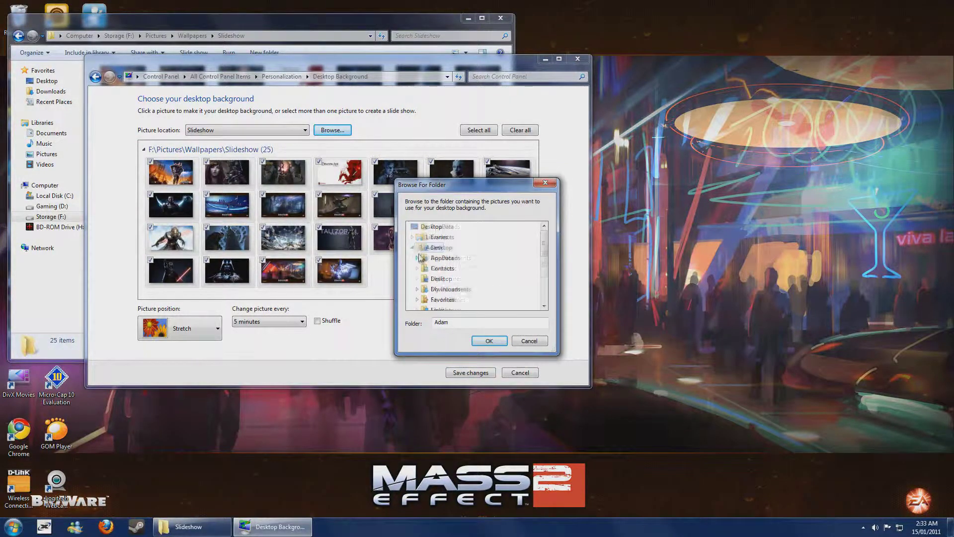
scroll(418, 257, "down", 2)
scroll(420, 261, "down", 1)
scroll(422, 258, "up", 5)
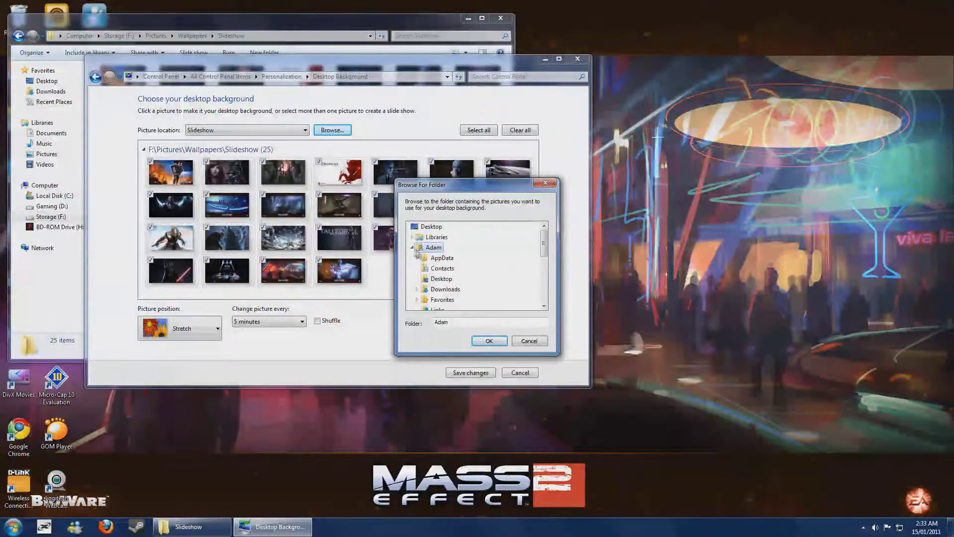
left_click(412, 247)
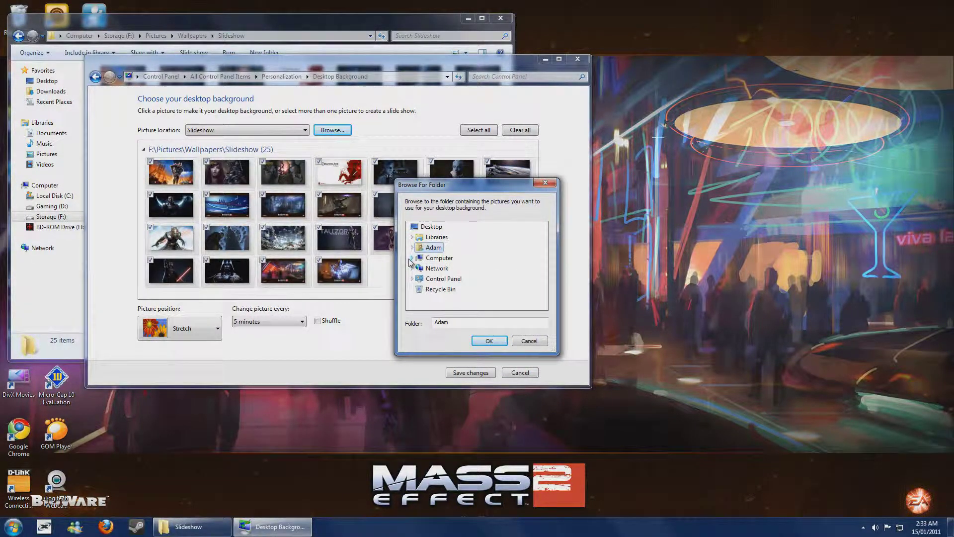
left_click(490, 341)
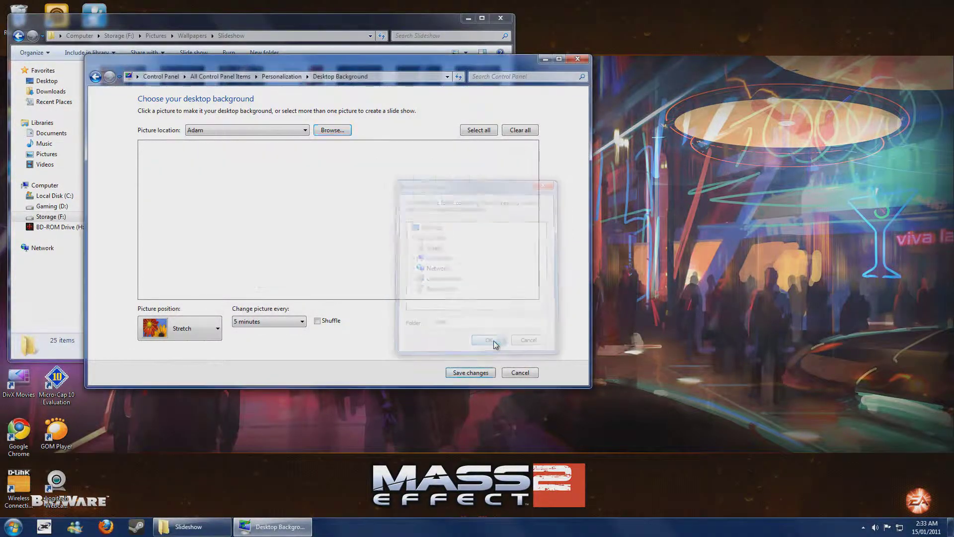
left_click(305, 131)
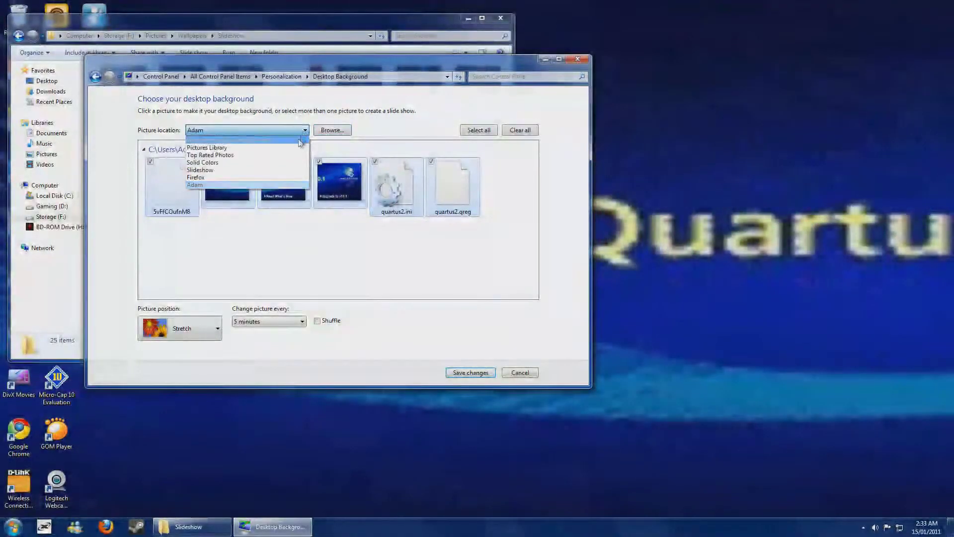
Switch the picture location back to the Slideshow folder
left_click(286, 168)
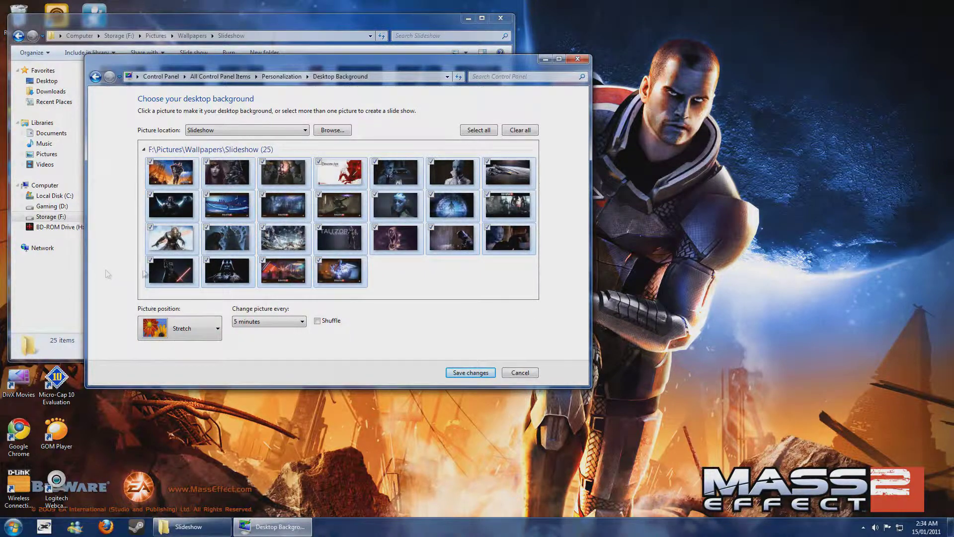
Keep Stretch positioning, set pictures to change every 10 seconds and save
left_click(200, 335)
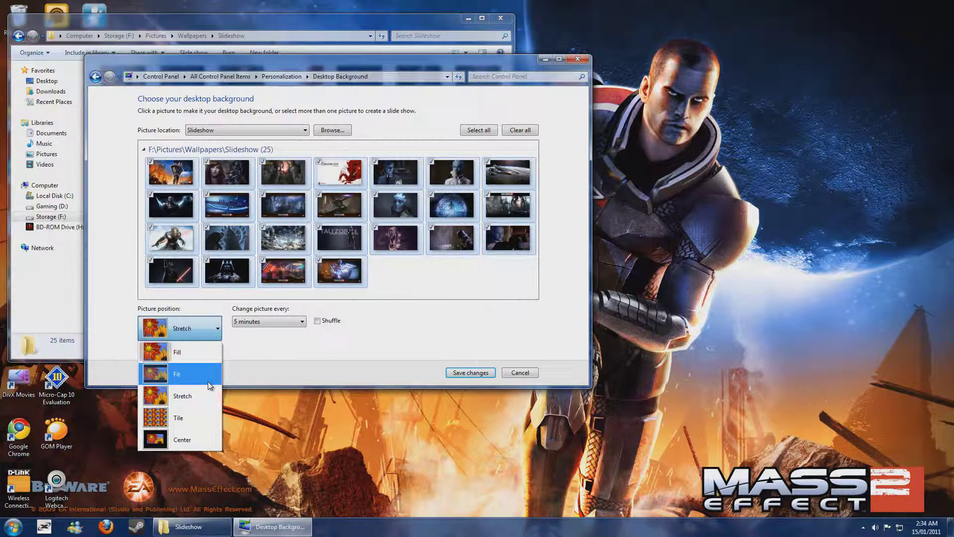
left_click(202, 396)
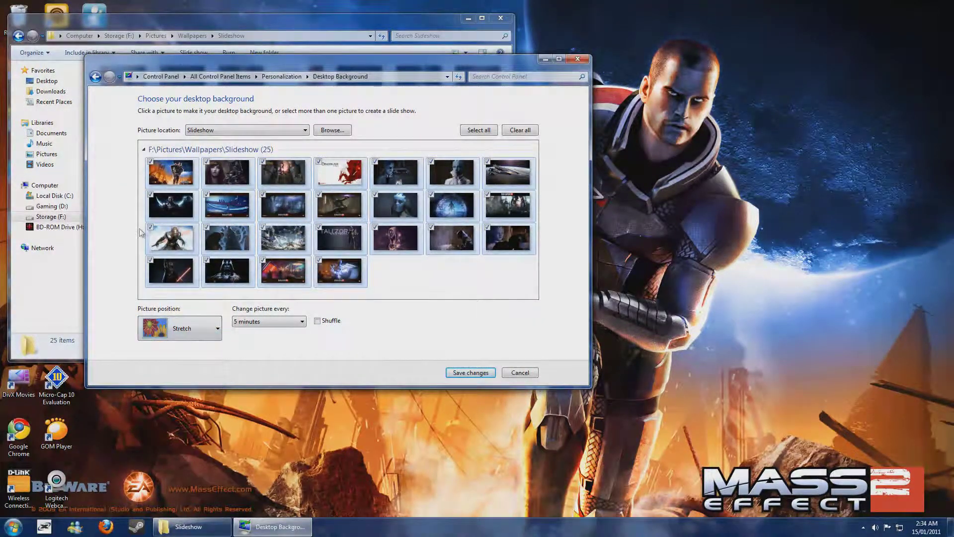
left_click(280, 328)
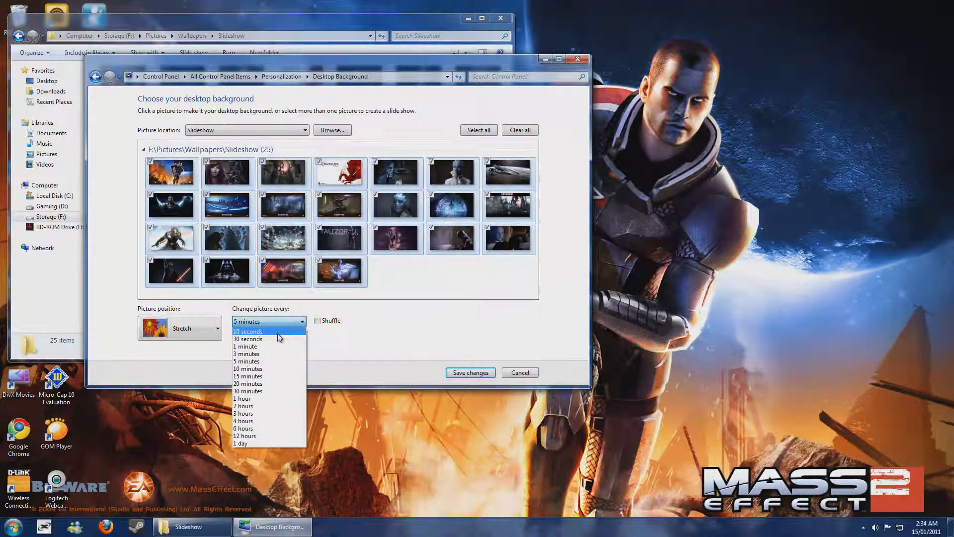
left_click(277, 334)
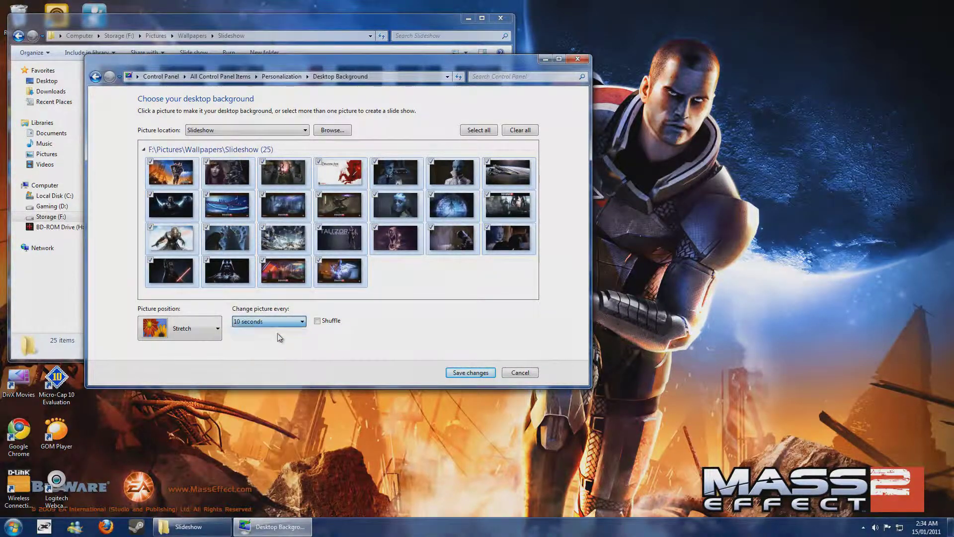
left_click(486, 375)
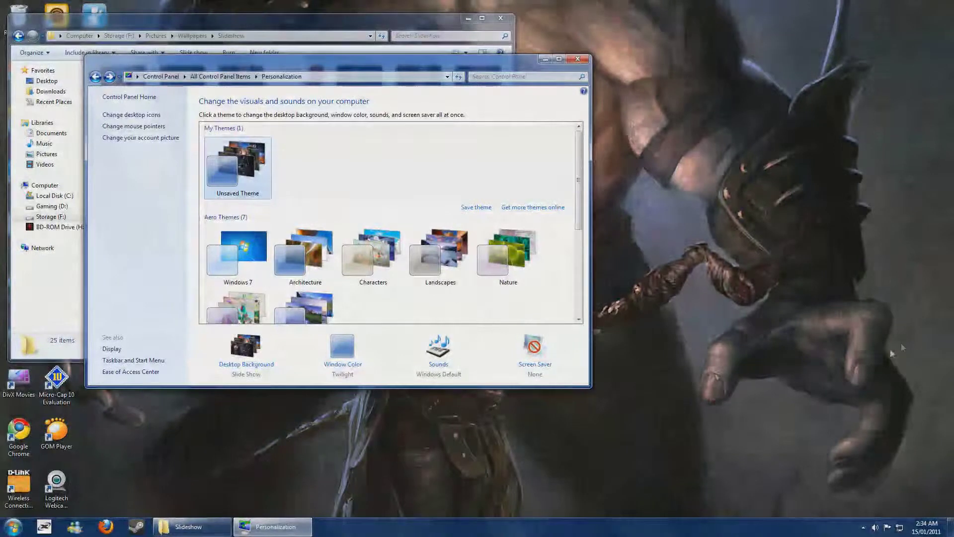
left_click(271, 364)
Set the slideshow to change pictures every 5 minutes
left_click(302, 322)
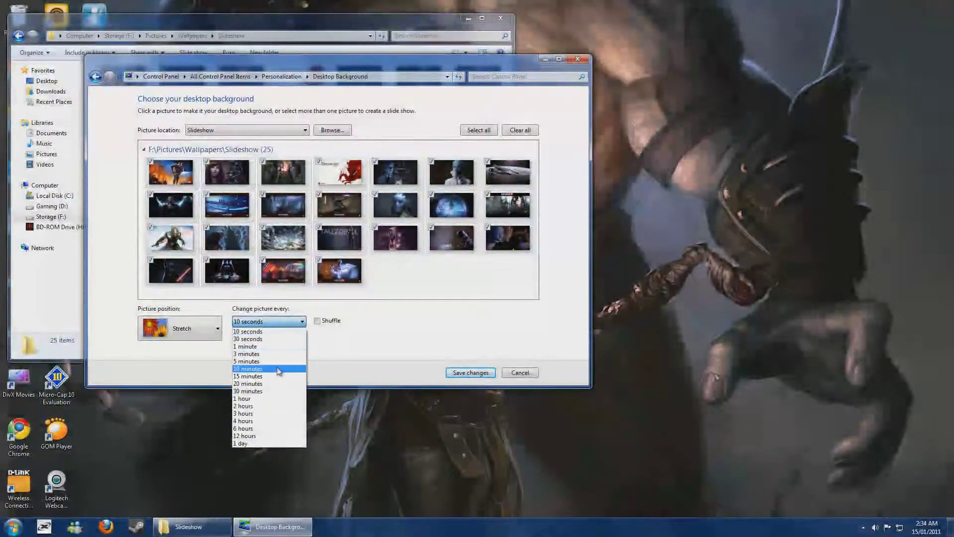
left_click(279, 361)
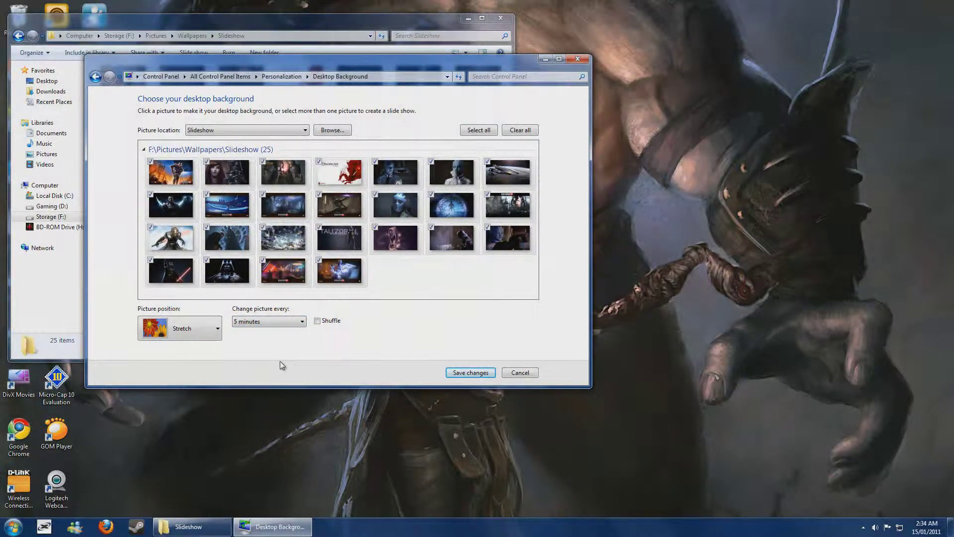